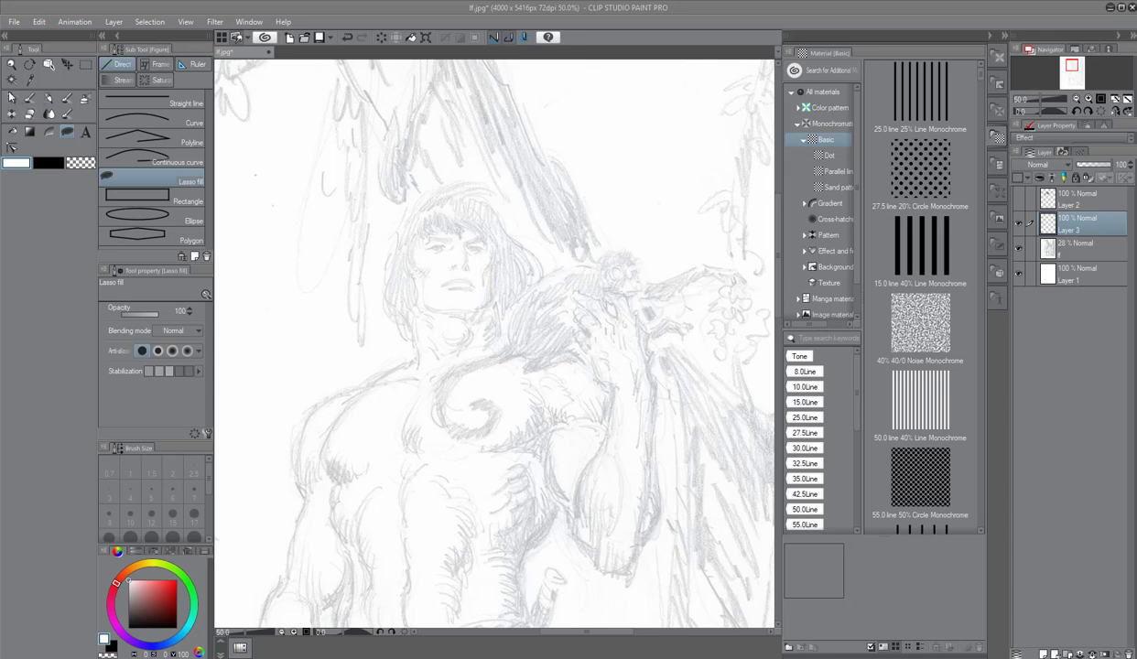
Step: Set up the G-pen with brush size 10 and black as the drawing color
click(12, 97)
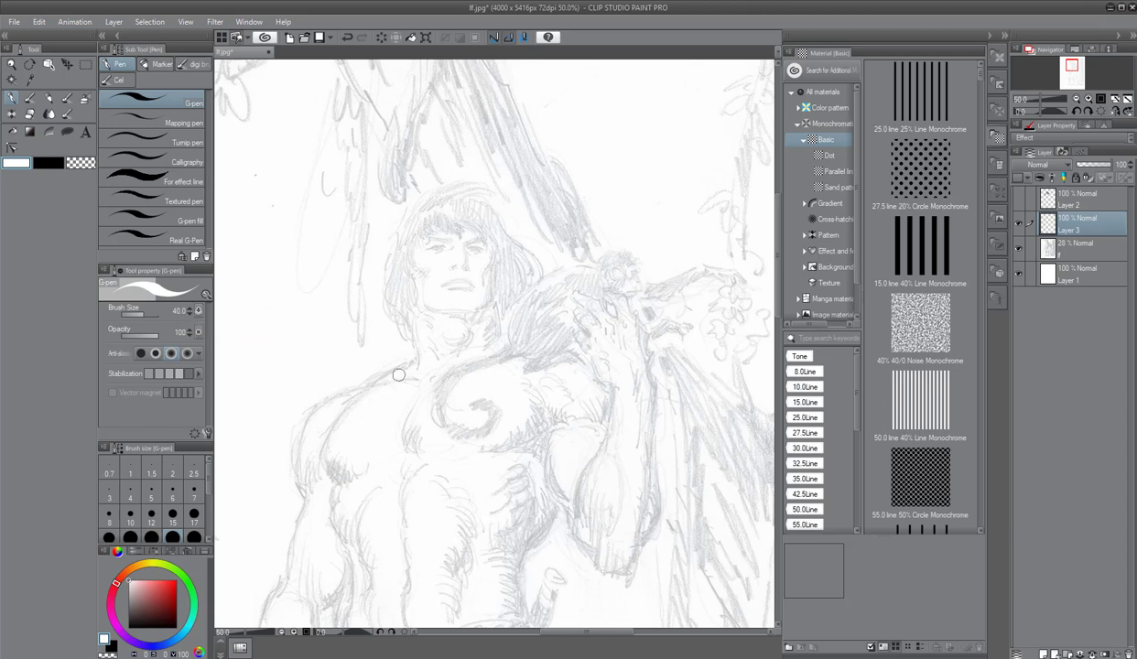
key(bracketleft)
key(bracketleft)
key(bracketleft)
key(bracketleft)
key(bracketleft)
key(bracketleft)
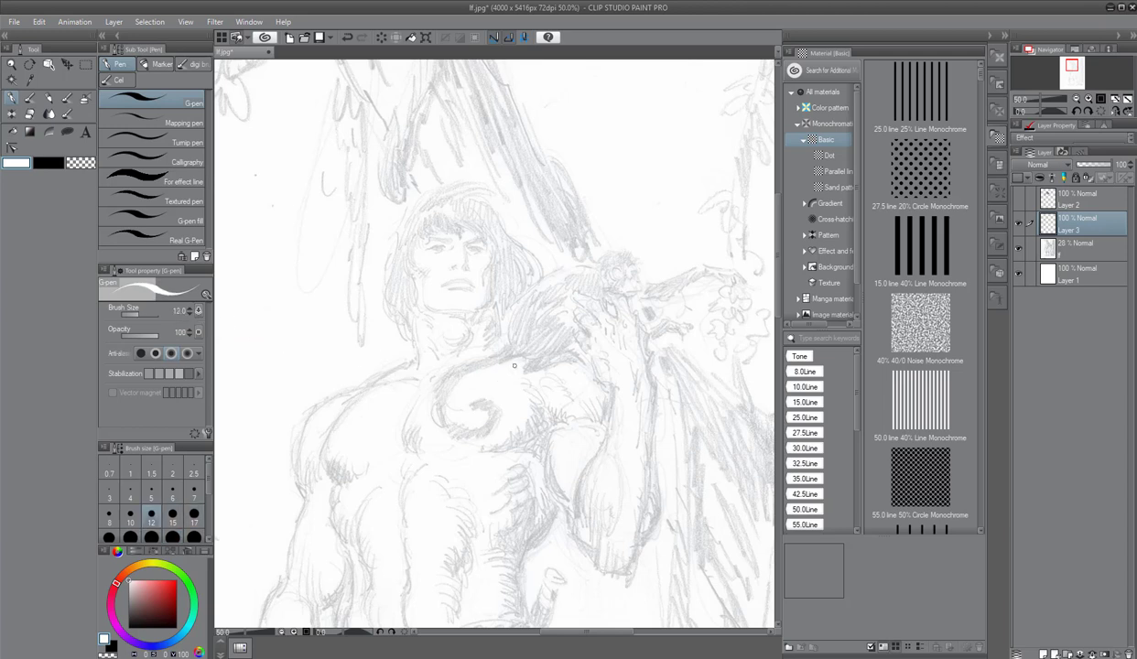
key(bracketleft)
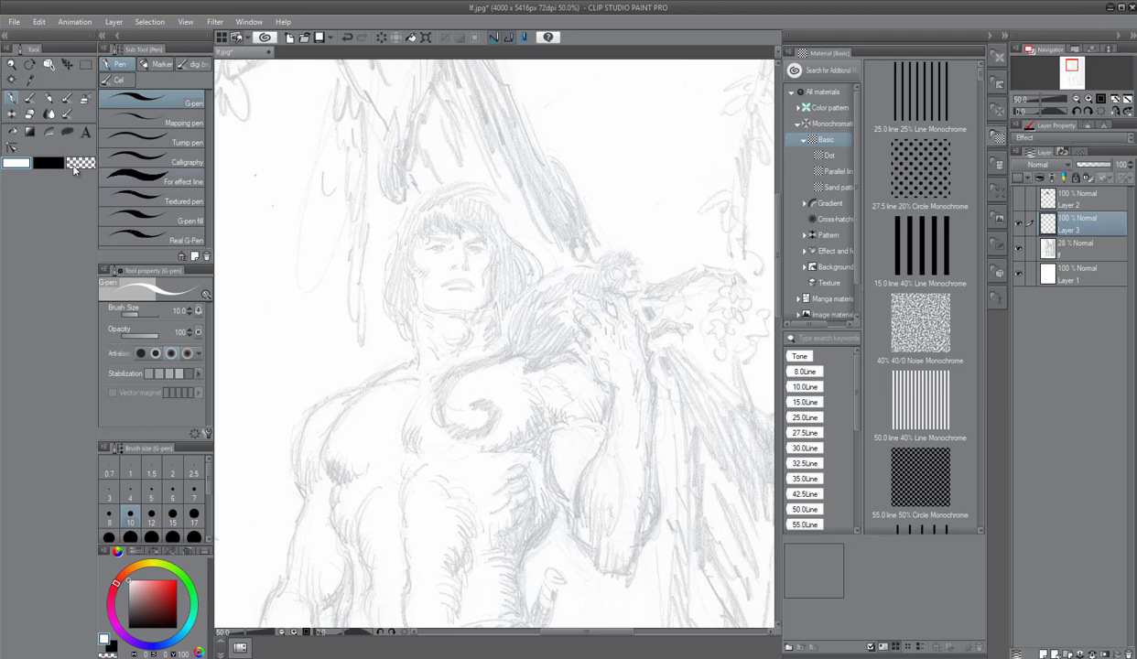
click(45, 160)
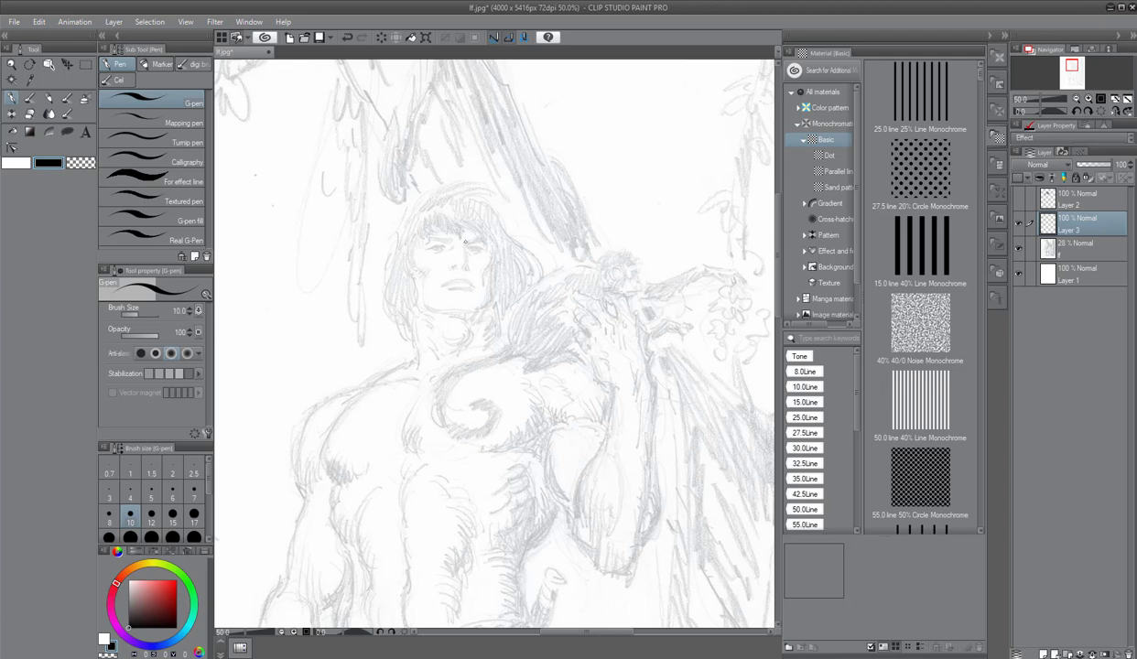
Step: Ink the right-hand eye and brow and hatch the shadowed cheek and jaw on that side of the man's face
drag(463, 243, 485, 240)
key(ctrl+z)
drag(472, 240, 467, 241)
drag(493, 250, 483, 277)
drag(490, 269, 481, 292)
drag(454, 237, 483, 242)
drag(463, 225, 482, 292)
drag(488, 287, 474, 313)
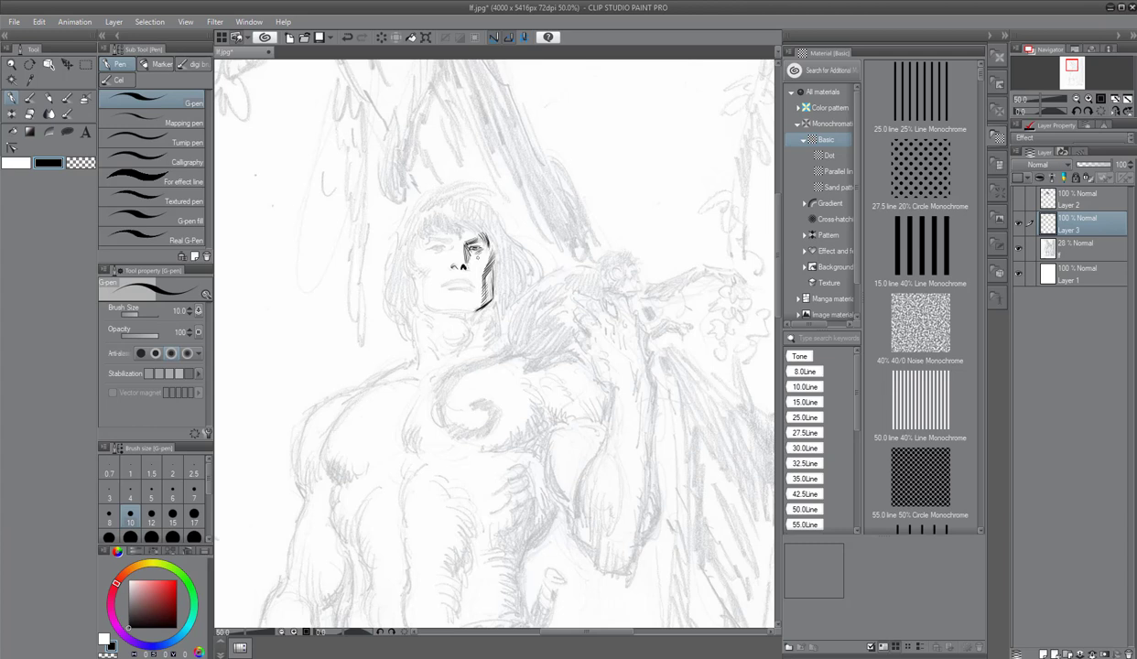
Step: Ink the nose, mouth, left-hand eye and brow, and the shaded left cheek of the face
drag(468, 242, 463, 266)
mouse_move(440, 287)
mouse_down()
mouse_move(462, 283)
mouse_move(461, 270)
mouse_move(445, 277)
mouse_move(464, 285)
mouse_up()
mouse_move(419, 232)
mouse_down()
mouse_move(431, 227)
mouse_move(444, 244)
mouse_up()
drag(426, 239, 417, 244)
mouse_move(411, 252)
mouse_down()
mouse_move(424, 300)
mouse_move(413, 279)
mouse_move(408, 296)
mouse_up()
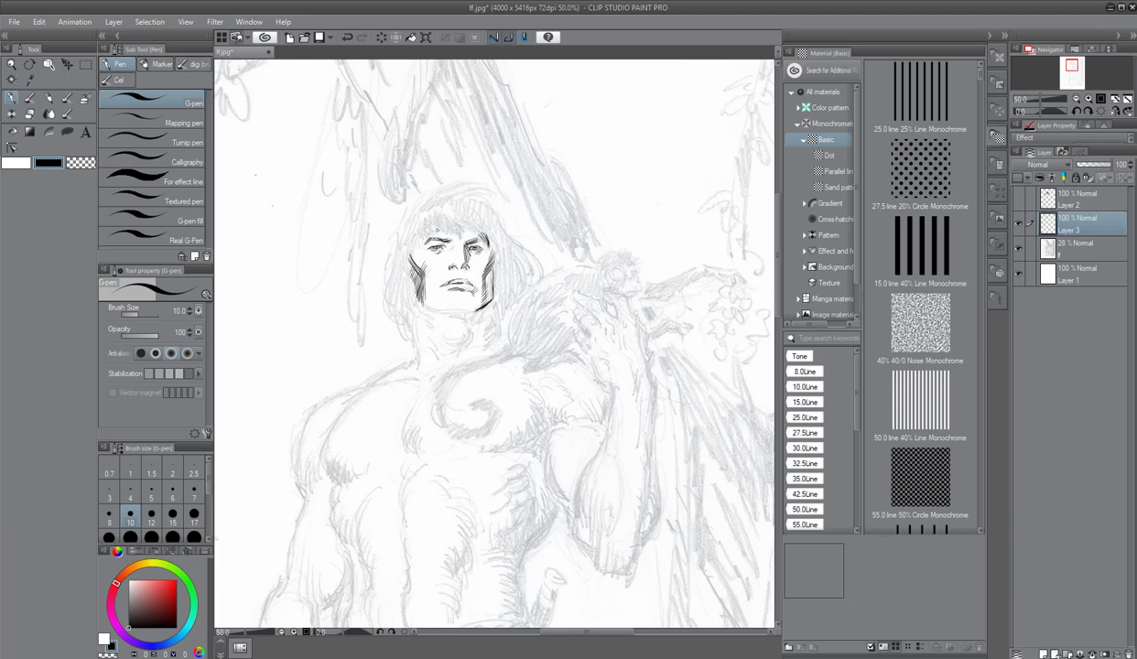
Step: Ink the fringe across the forehead, touch up the eye and nose, and draw long contour lines down both sides of the neck
mouse_move(416, 236)
mouse_down()
mouse_move(410, 257)
mouse_move(426, 235)
mouse_move(411, 227)
mouse_move(458, 225)
mouse_move(411, 236)
mouse_move(408, 254)
mouse_up()
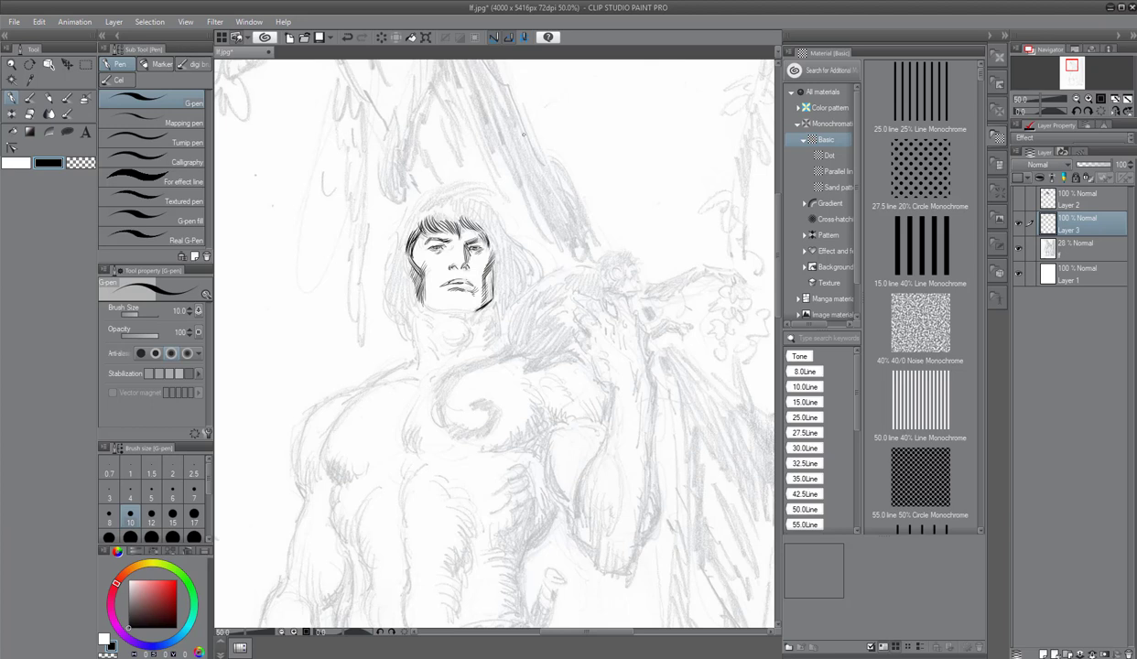
drag(434, 241, 443, 237)
drag(468, 262, 463, 271)
mouse_move(492, 236)
mouse_down()
mouse_move(477, 300)
mouse_move(499, 337)
mouse_up()
drag(411, 307, 417, 365)
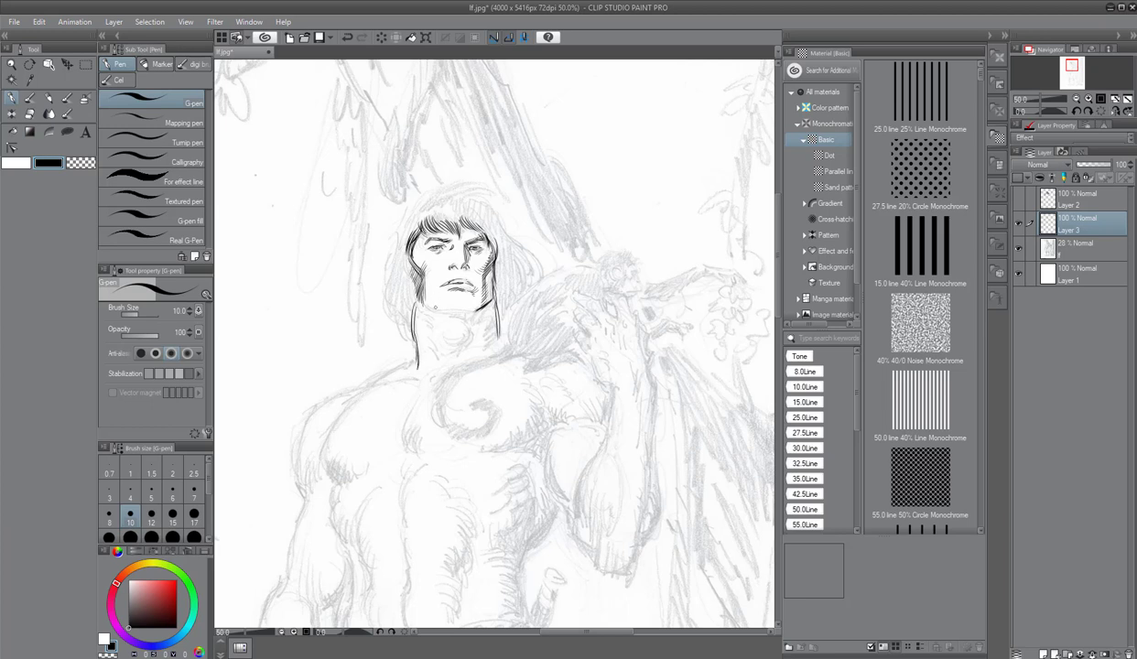
Step: Hatch the shadows on the left side of the neck and under the chin
drag(430, 321, 432, 341)
drag(431, 311, 413, 324)
drag(421, 316, 418, 332)
drag(425, 327, 420, 343)
drag(431, 336, 422, 348)
mouse_move(425, 341)
mouse_down()
mouse_move(422, 351)
mouse_move(463, 342)
mouse_move(432, 333)
mouse_move(454, 312)
mouse_move(417, 303)
mouse_move(434, 310)
mouse_up()
mouse_move(466, 311)
mouse_down()
mouse_move(458, 325)
mouse_move(468, 317)
mouse_up()
mouse_move(480, 320)
mouse_down()
mouse_move(473, 333)
mouse_move(437, 336)
mouse_move(436, 303)
mouse_move(477, 300)
mouse_up()
drag(447, 314, 478, 303)
drag(481, 321, 461, 329)
drag(480, 322, 463, 334)
drag(479, 327, 460, 337)
drag(474, 333, 439, 338)
drag(467, 341, 454, 349)
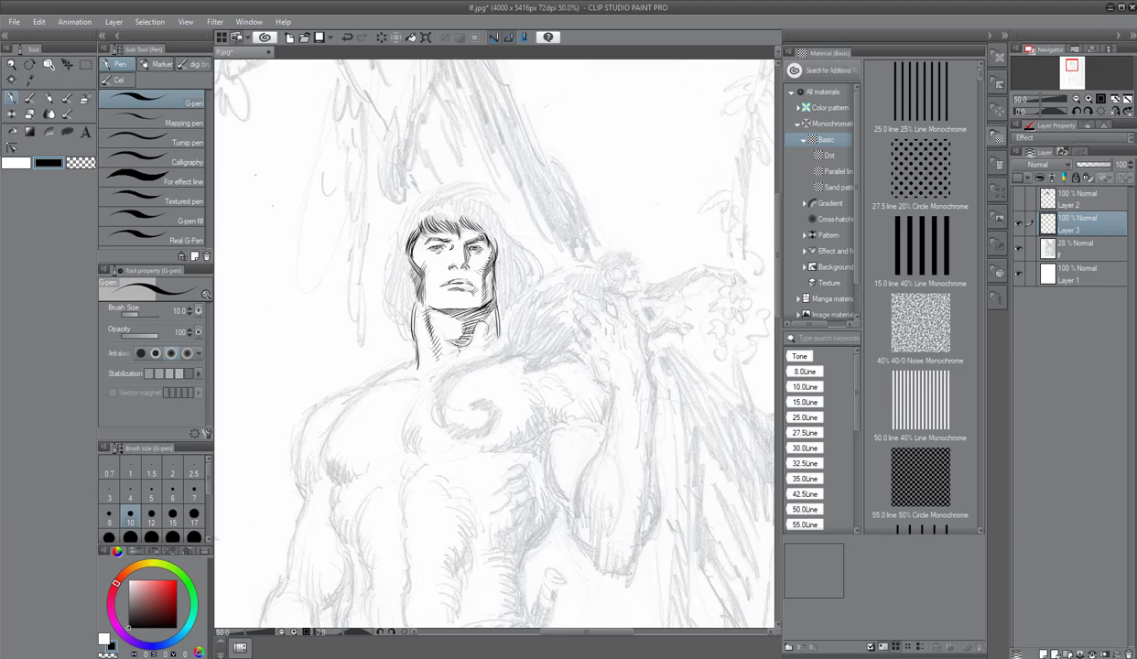
Step: Darken the right side of the neck with denser diagonal hatching below the jaw
drag(481, 305, 470, 319)
mouse_move(482, 307)
mouse_down()
mouse_move(469, 323)
mouse_move(478, 317)
mouse_up()
drag(478, 317, 472, 327)
drag(483, 317, 470, 333)
drag(485, 322, 466, 336)
drag(480, 326, 465, 342)
drag(481, 334, 462, 344)
mouse_move(448, 310)
mouse_down()
mouse_move(469, 318)
mouse_move(466, 341)
mouse_up()
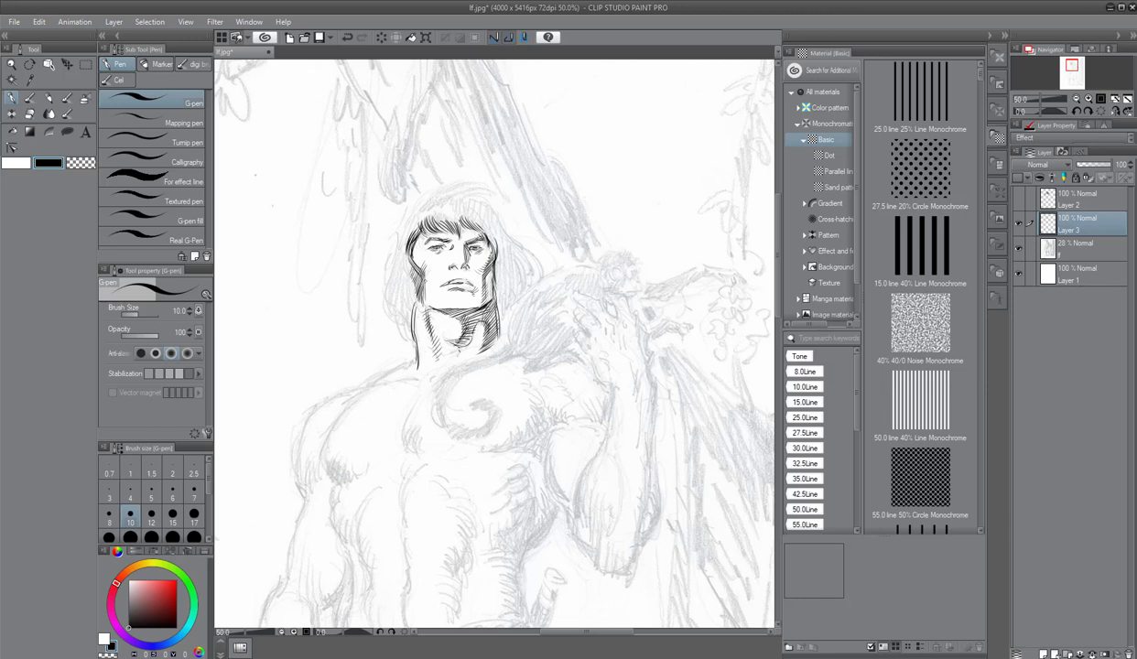
Step: Ink the hair strands hanging beside the neck and along both sides of the face
drag(404, 281, 391, 314)
drag(398, 306, 391, 321)
drag(396, 281, 391, 344)
drag(486, 295, 485, 308)
drag(487, 269, 480, 304)
drag(486, 264, 486, 304)
drag(492, 278, 480, 304)
drag(490, 250, 480, 304)
drag(488, 248, 487, 301)
drag(493, 249, 487, 297)
drag(491, 291, 485, 308)
drag(508, 261, 505, 300)
mouse_move(509, 269)
mouse_down()
mouse_move(504, 306)
mouse_move(491, 305)
mouse_up()
drag(494, 285, 489, 310)
drag(493, 295, 484, 315)
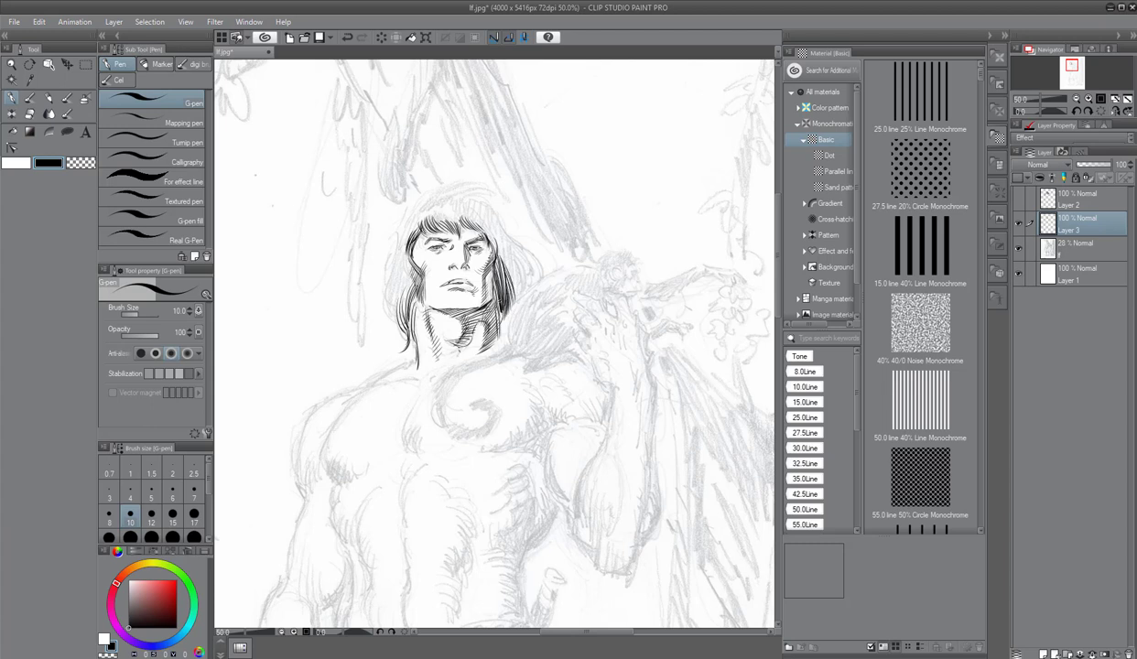
Step: Widen the hair on both sides of the head with additional outer strands
drag(498, 251, 517, 293)
drag(499, 247, 519, 290)
drag(507, 247, 519, 288)
mouse_move(404, 267)
mouse_down()
mouse_move(400, 308)
mouse_move(389, 304)
mouse_up()
drag(402, 274, 391, 304)
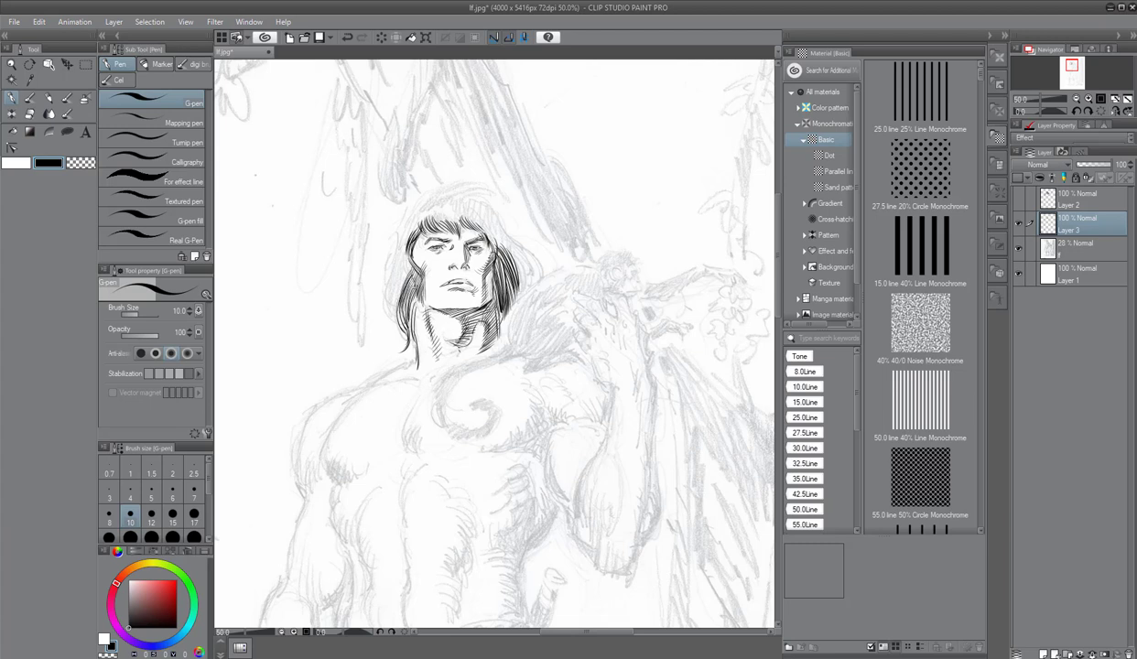
Step: Draw loose sample lock shapes in the blank area to the left of the head
mouse_move(305, 266)
mouse_down()
mouse_move(318, 272)
mouse_move(278, 352)
mouse_up()
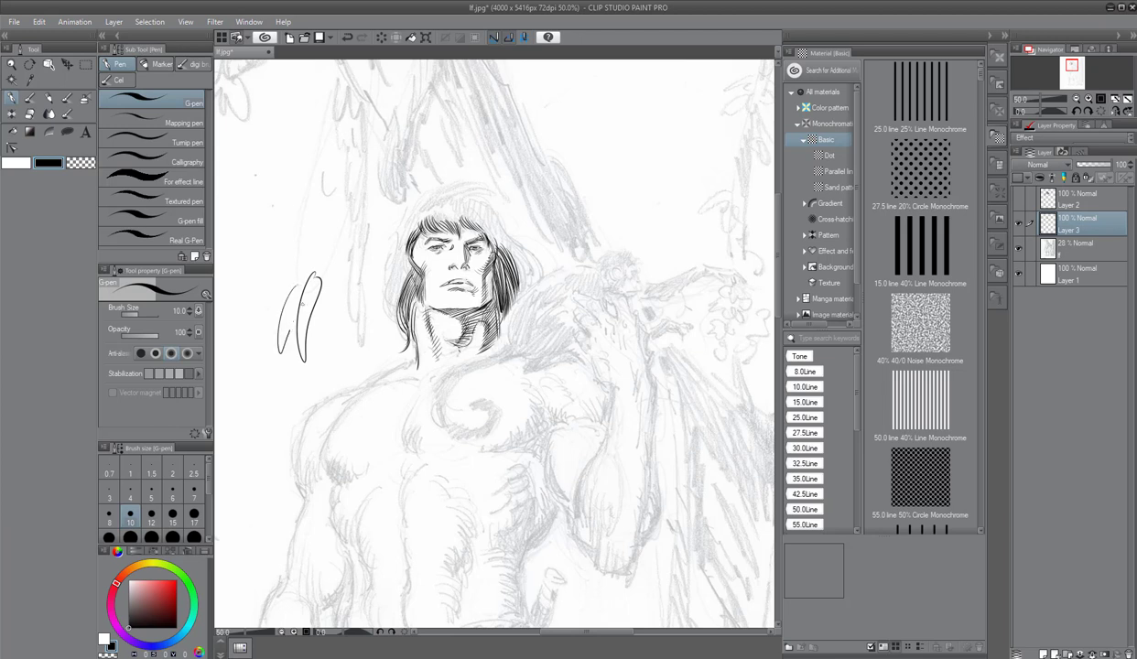
drag(297, 292, 280, 320)
Step: Ink the outermost hair locks from the temples down both sides of the head
mouse_move(406, 257)
mouse_down()
mouse_move(386, 282)
mouse_move(375, 279)
mouse_move(376, 313)
mouse_up()
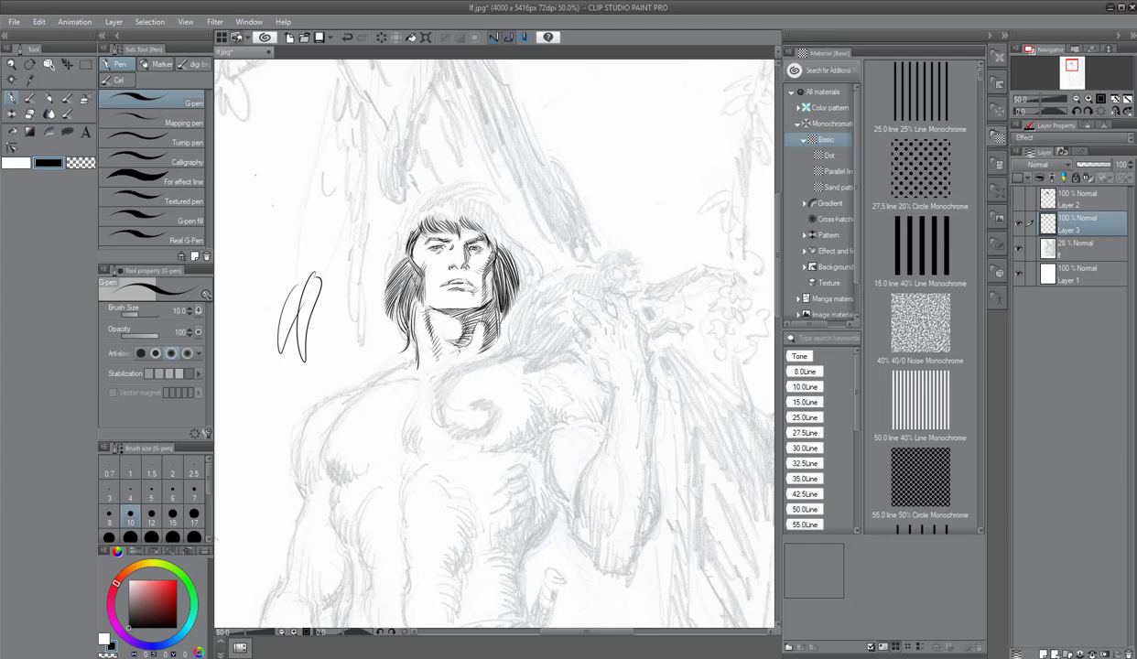
drag(404, 218, 378, 259)
drag(469, 216, 523, 282)
drag(502, 241, 519, 275)
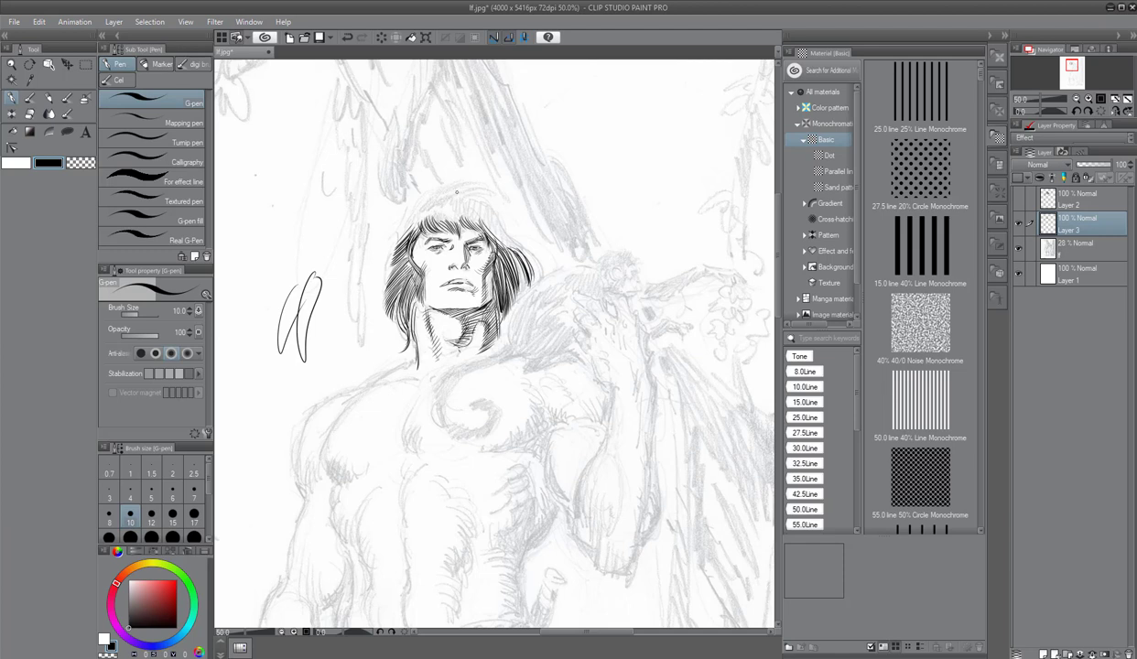
Step: Ink the crown of the head with curved strands and add stray hairs at the temples
mouse_move(457, 192)
mouse_down()
mouse_move(424, 194)
mouse_move(388, 222)
mouse_up()
mouse_move(456, 186)
mouse_down()
mouse_move(428, 187)
mouse_move(504, 236)
mouse_up()
mouse_move(485, 218)
mouse_down()
mouse_move(507, 236)
mouse_move(496, 239)
mouse_up()
drag(480, 217, 503, 243)
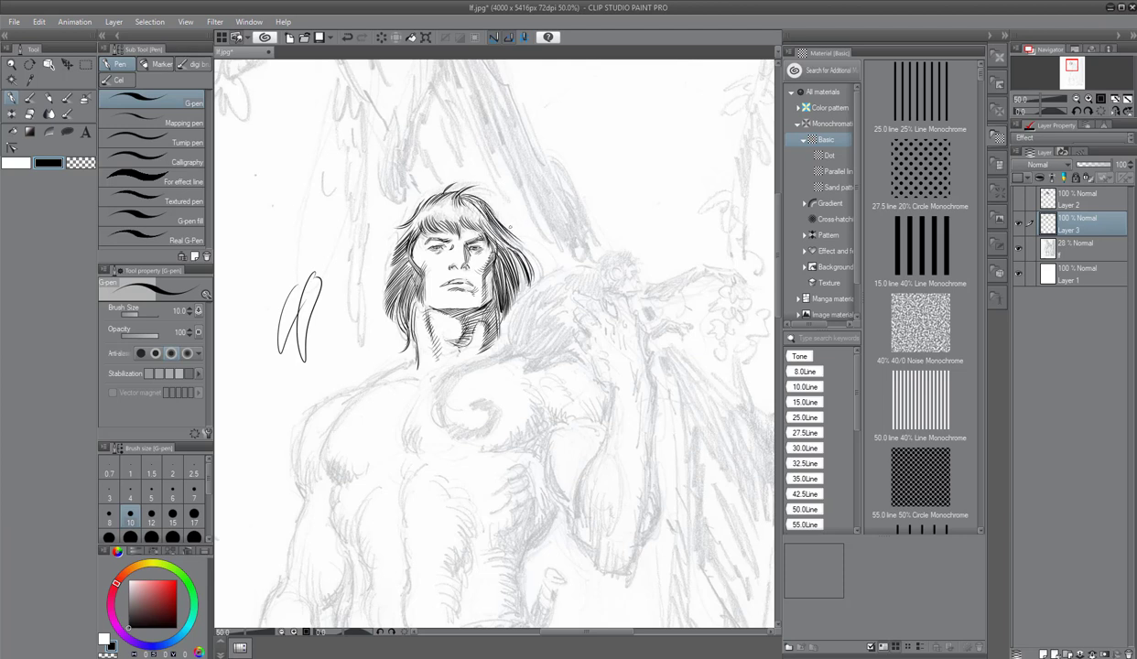
drag(414, 192, 392, 218)
drag(464, 189, 488, 217)
mouse_move(436, 189)
mouse_down()
mouse_move(427, 200)
mouse_move(437, 201)
mouse_up()
drag(395, 239, 384, 250)
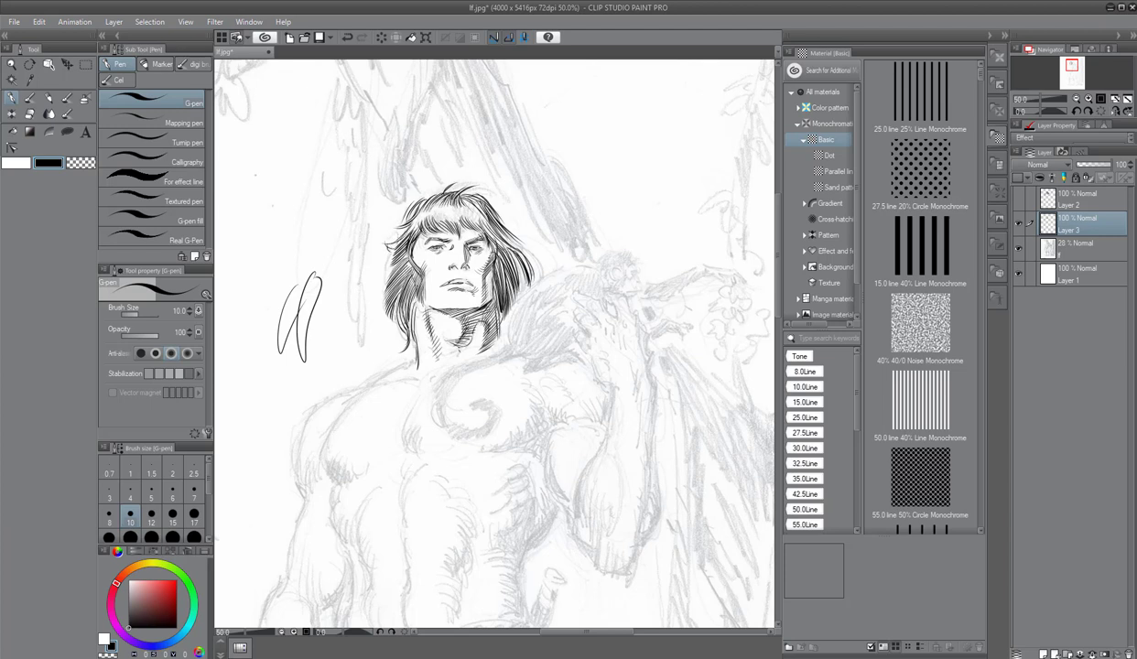
mouse_move(495, 236)
mouse_down()
mouse_move(517, 258)
mouse_move(510, 267)
mouse_up()
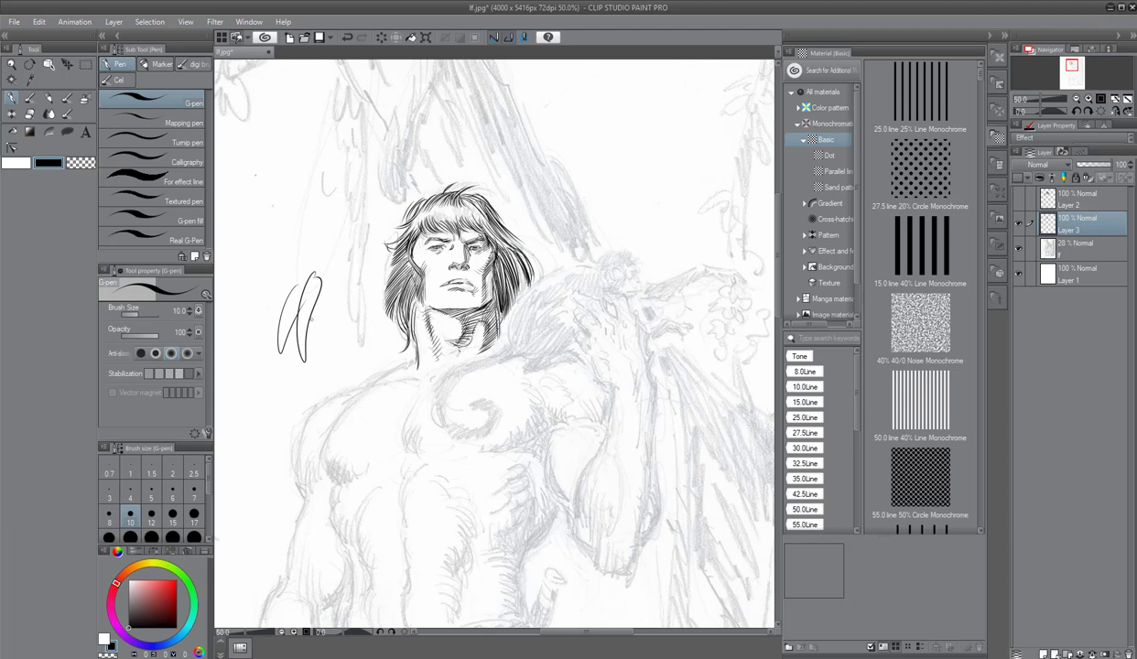
Step: Switch to white and cut thin highlight strokes into the neck hatching and the dark hair
click(22, 163)
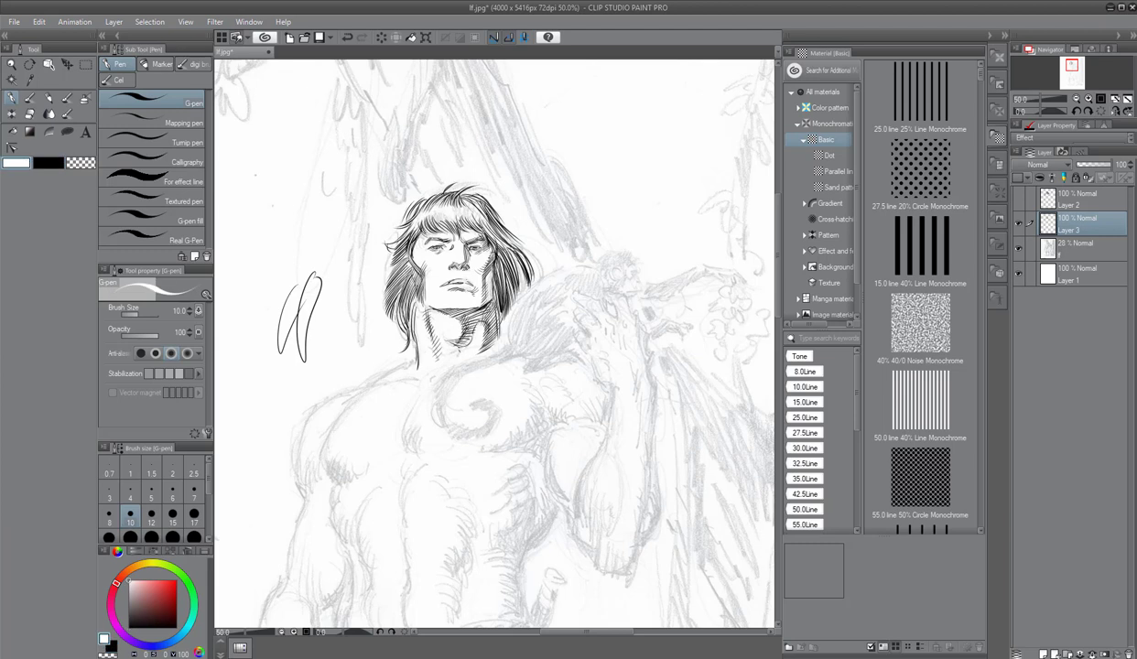
drag(480, 309, 480, 326)
drag(484, 265, 512, 270)
drag(385, 274, 396, 272)
drag(481, 238, 507, 239)
Step: Return to black and add fine strokes to the neck, the left-hand eye and the lower left hair
click(49, 163)
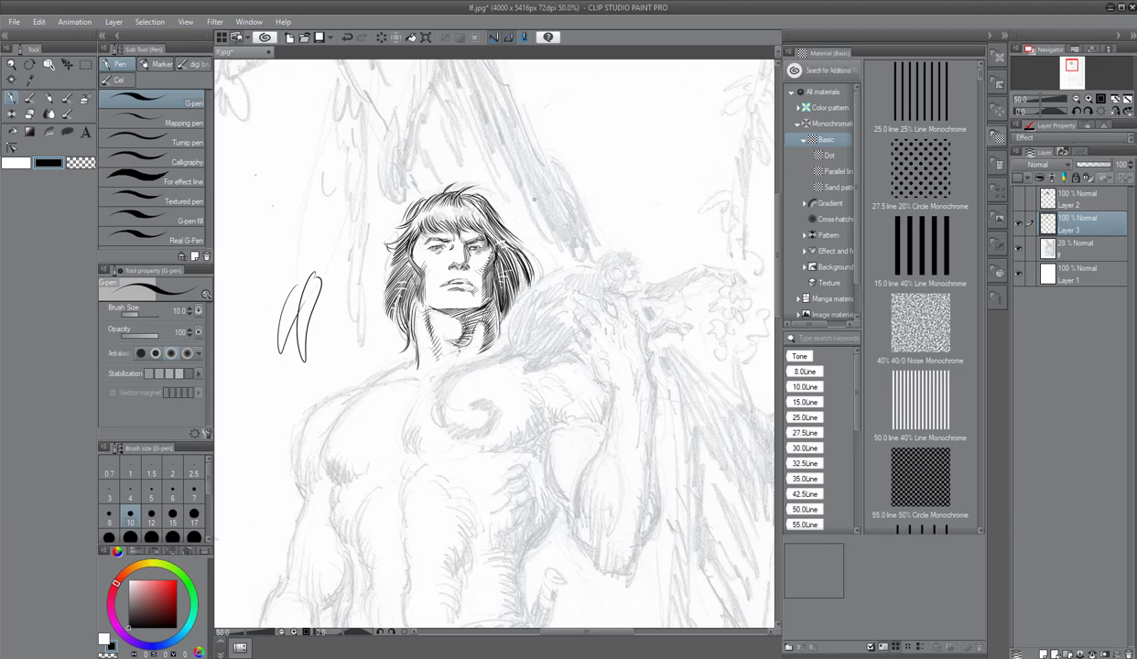
mouse_move(490, 352)
mouse_down()
mouse_move(476, 356)
mouse_move(469, 344)
mouse_move(480, 345)
mouse_up()
drag(424, 246, 439, 244)
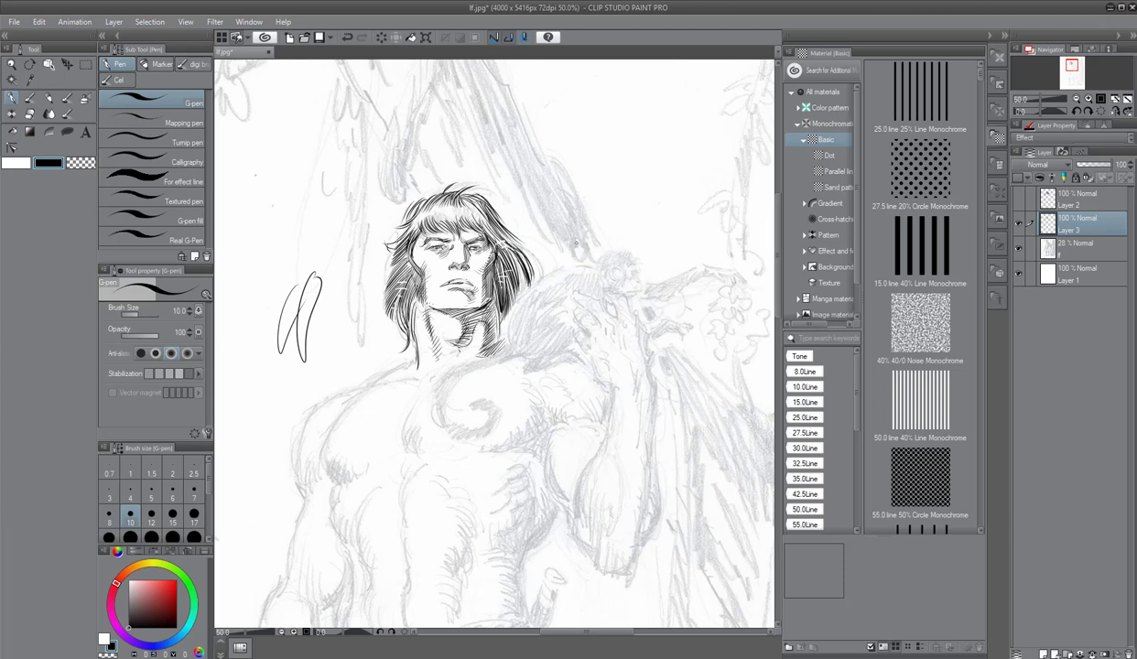
drag(409, 304, 413, 321)
drag(398, 298, 401, 311)
Step: Reinforce the hair contour from the crown down the left side to the tips beside the neck
mouse_move(448, 187)
mouse_down()
mouse_move(456, 182)
mouse_move(413, 192)
mouse_up()
mouse_move(420, 191)
mouse_down()
mouse_move(379, 229)
mouse_move(371, 313)
mouse_up()
mouse_move(384, 303)
mouse_down()
mouse_move(374, 317)
mouse_move(400, 338)
mouse_move(402, 359)
mouse_up()
drag(419, 345, 414, 369)
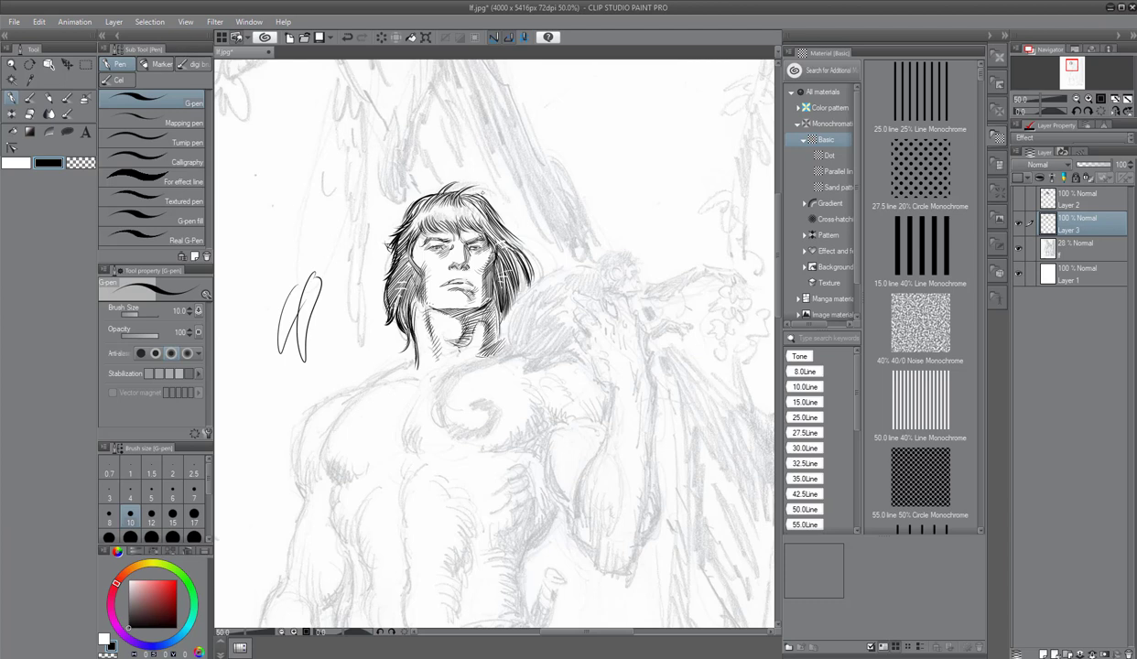
Step: Thicken the hair over the crown and right side, and add flyaway strands at the left temple
drag(463, 184, 446, 188)
mouse_move(471, 188)
mouse_down()
mouse_move(449, 195)
mouse_move(485, 218)
mouse_up()
drag(472, 199, 507, 233)
mouse_move(490, 224)
mouse_down()
mouse_move(515, 247)
mouse_move(505, 268)
mouse_up()
mouse_move(515, 245)
mouse_down()
mouse_move(501, 274)
mouse_move(484, 272)
mouse_up()
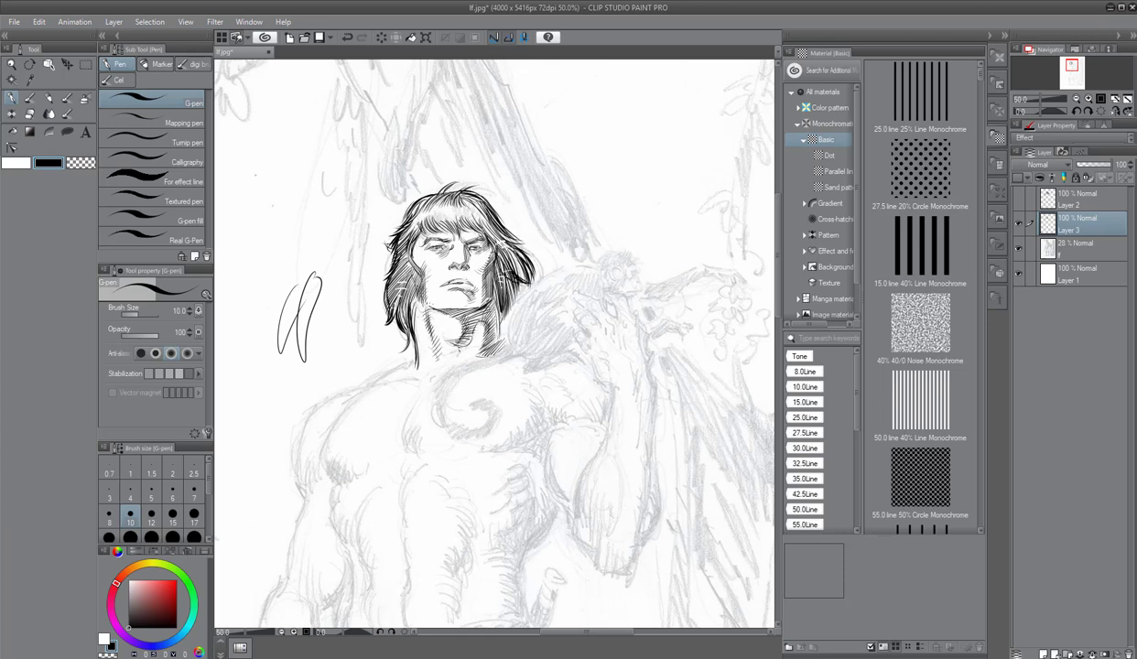
drag(404, 227, 364, 253)
Step: Use white to break up the hair on both sides and touch up the areas around the eyes
click(17, 162)
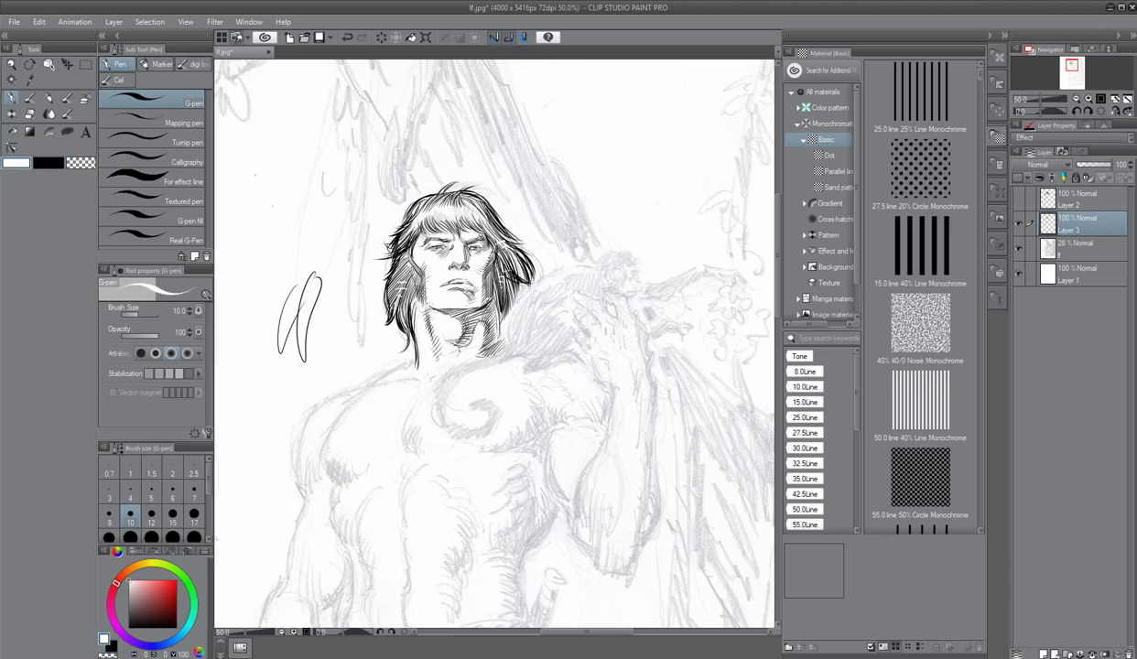
drag(404, 228, 373, 250)
drag(475, 218, 547, 269)
drag(421, 243, 430, 252)
click(474, 259)
Step: Switch back to black and add strands to the fringe, the left locks and the windblown hair on the right
click(42, 165)
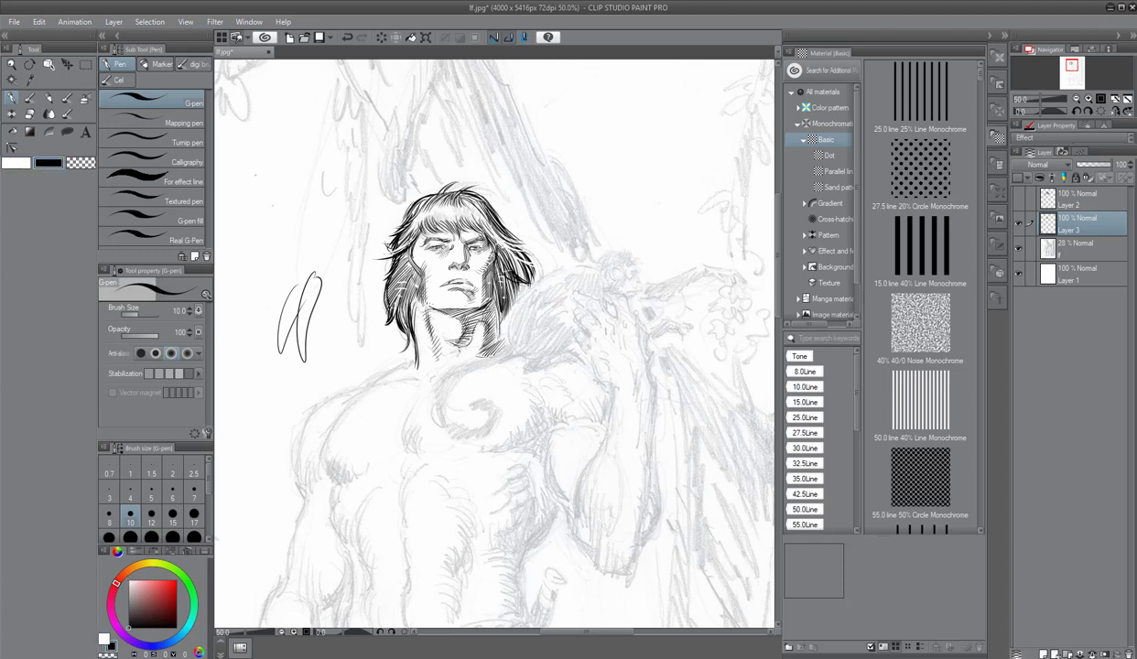
drag(432, 207, 425, 227)
drag(411, 228, 399, 251)
drag(487, 239, 508, 259)
drag(495, 249, 516, 269)
drag(509, 265, 529, 270)
mouse_move(415, 288)
mouse_down()
mouse_move(411, 304)
mouse_move(399, 298)
mouse_up()
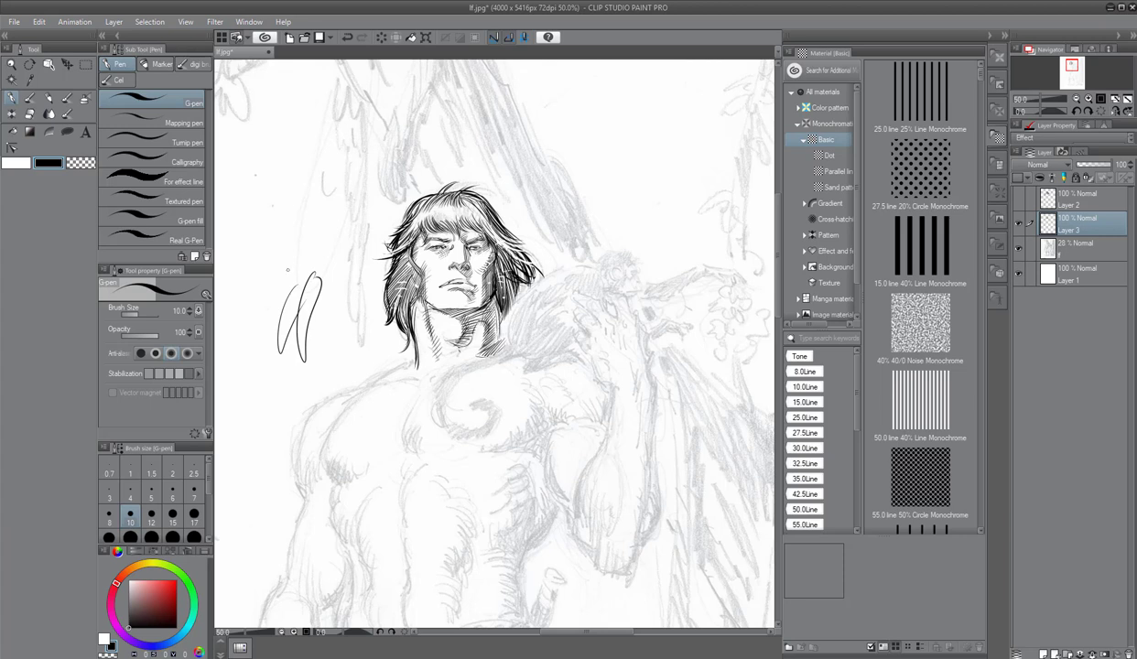
Step: Switch to white and cut short highlight strokes into the hatching on both sides of the neck
click(27, 162)
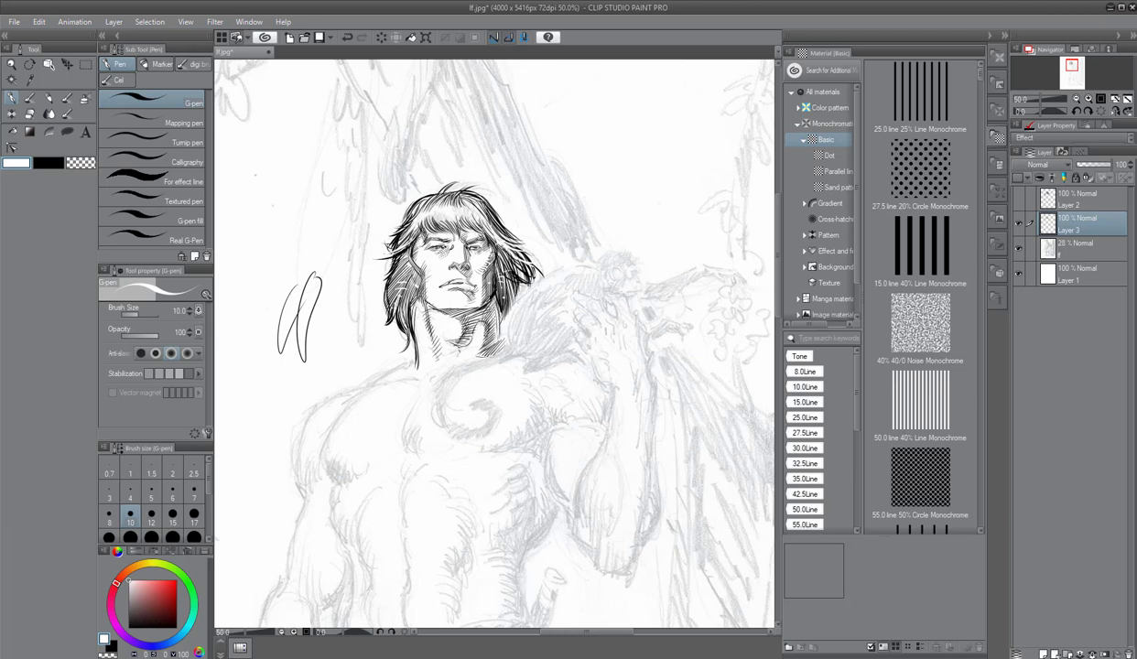
drag(472, 330, 466, 339)
drag(484, 339, 480, 350)
drag(421, 306, 418, 314)
drag(433, 314, 437, 333)
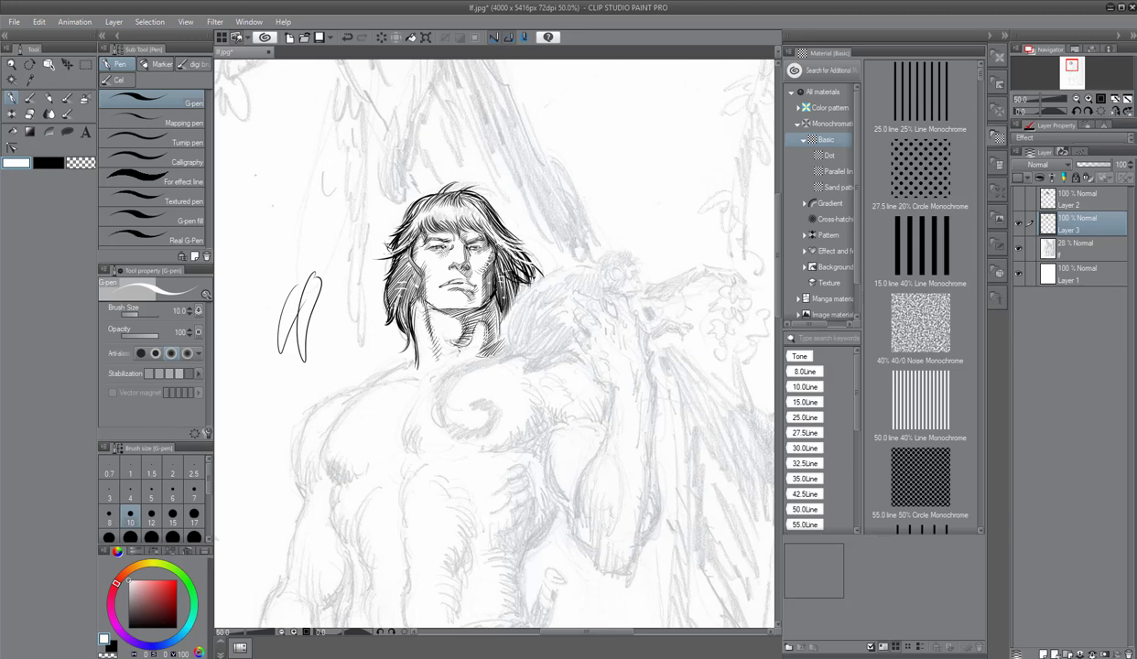